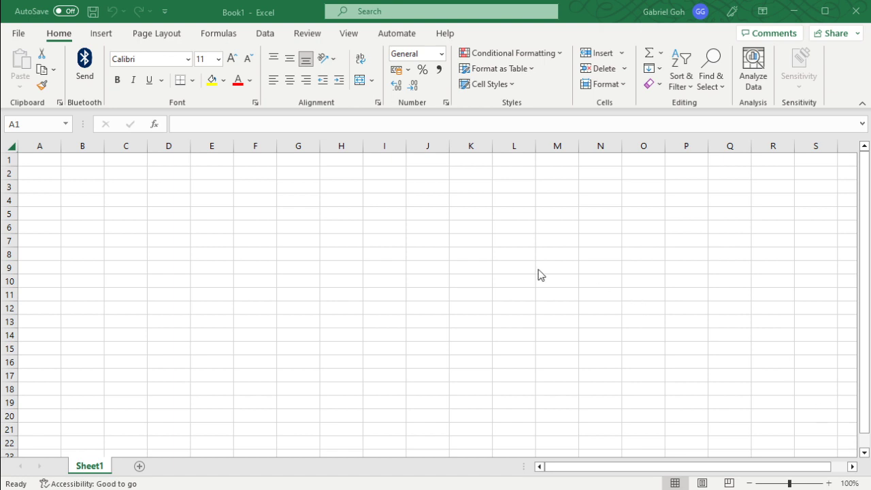
Step: Examine the blank worksheet's cell grid by selecting various individual cells
click(198, 190)
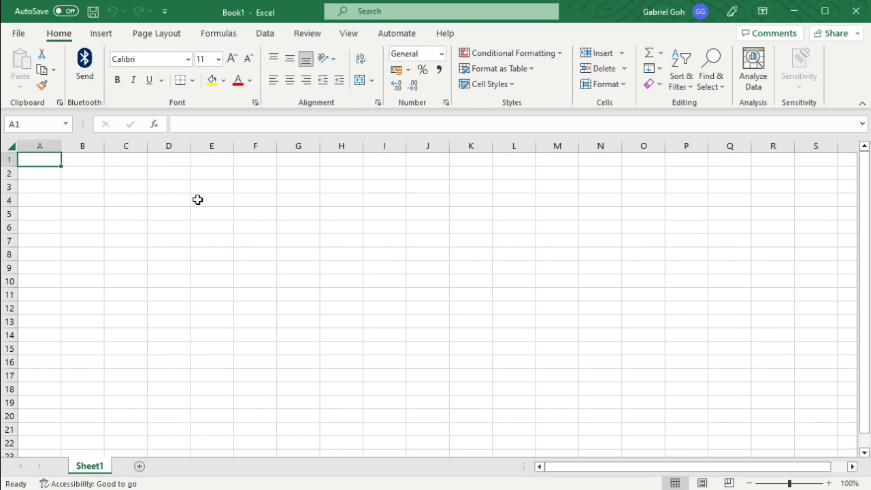
click(143, 187)
click(212, 242)
click(265, 267)
click(380, 246)
click(421, 214)
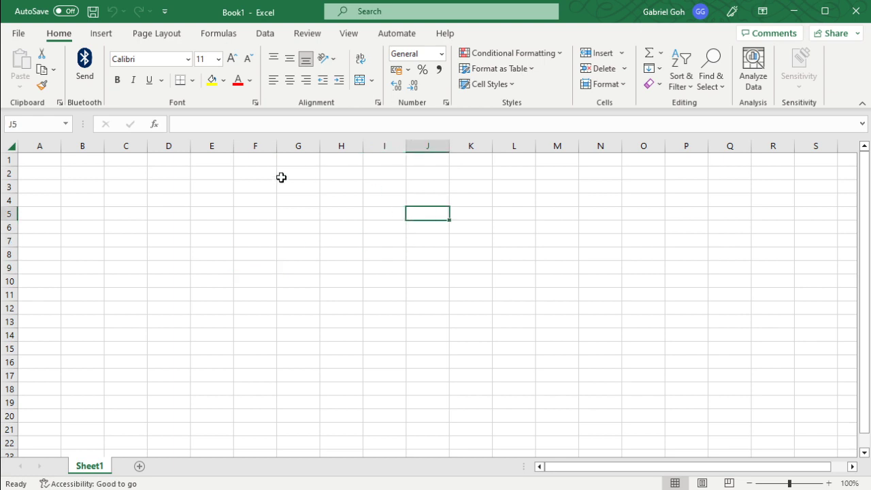
click(262, 186)
click(170, 214)
click(136, 255)
click(282, 305)
click(347, 279)
drag(389, 238, 393, 230)
click(126, 215)
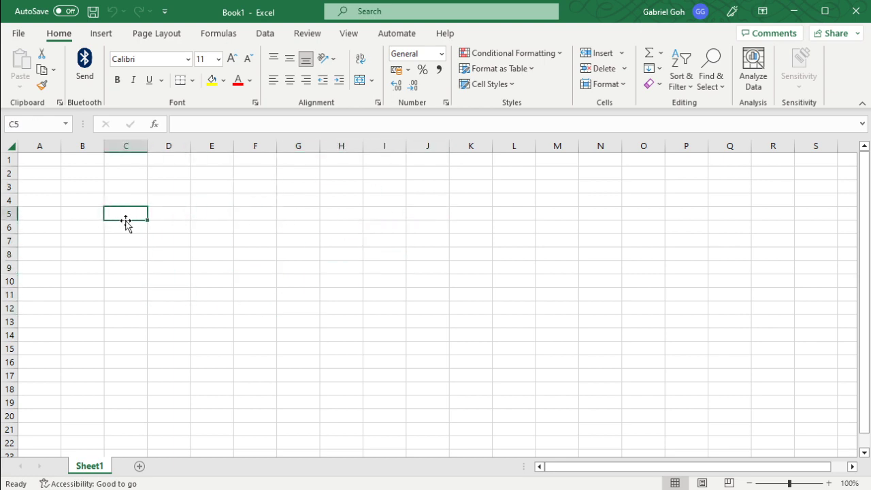
drag(127, 280, 167, 292)
click(212, 241)
click(255, 241)
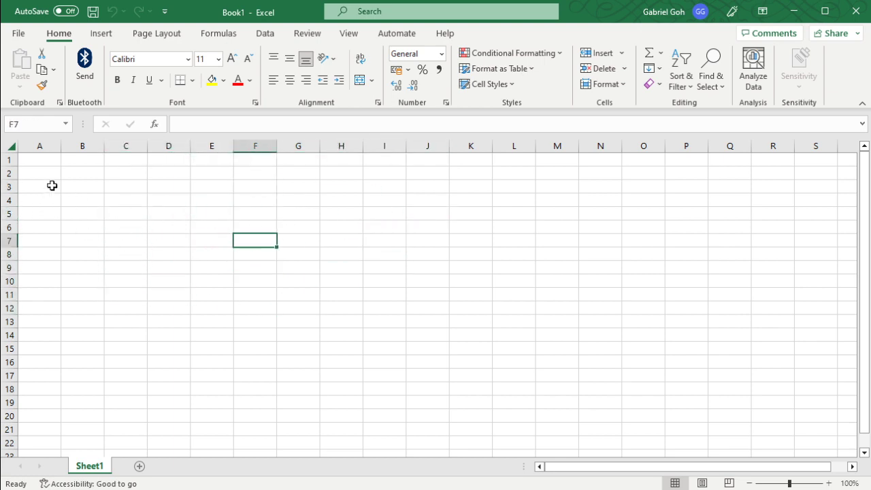
Step: Examine the worksheet's rows and columns by selecting rows 3, 4 and 7 and columns E through L
click(9, 186)
click(228, 145)
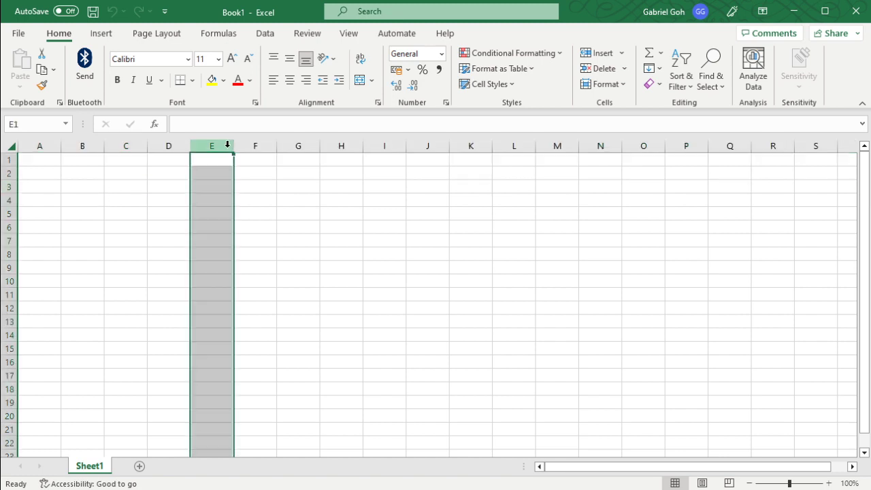
click(6, 186)
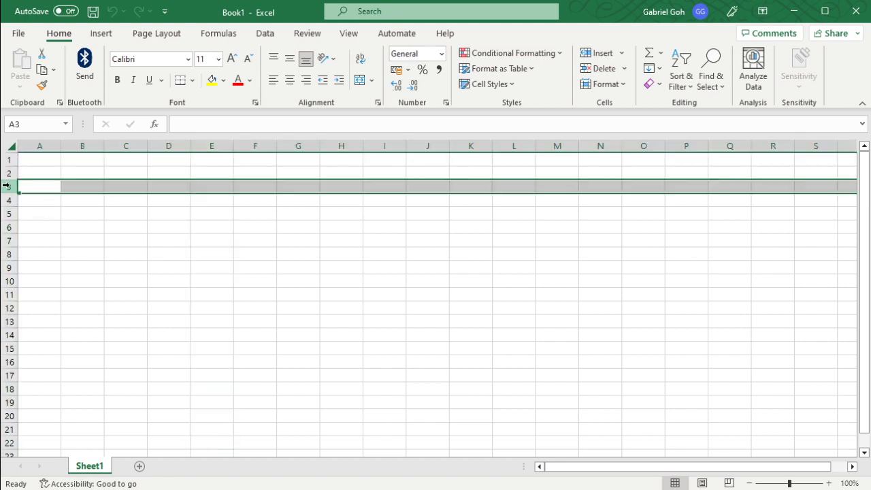
click(6, 199)
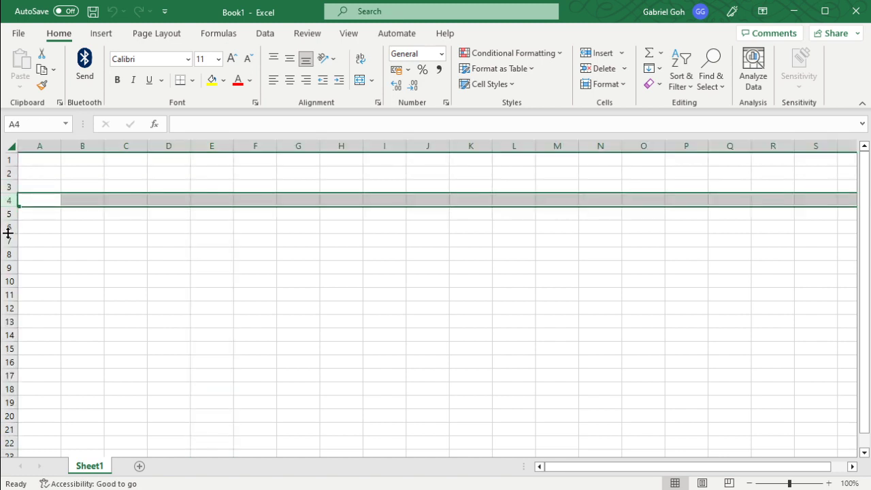
click(8, 241)
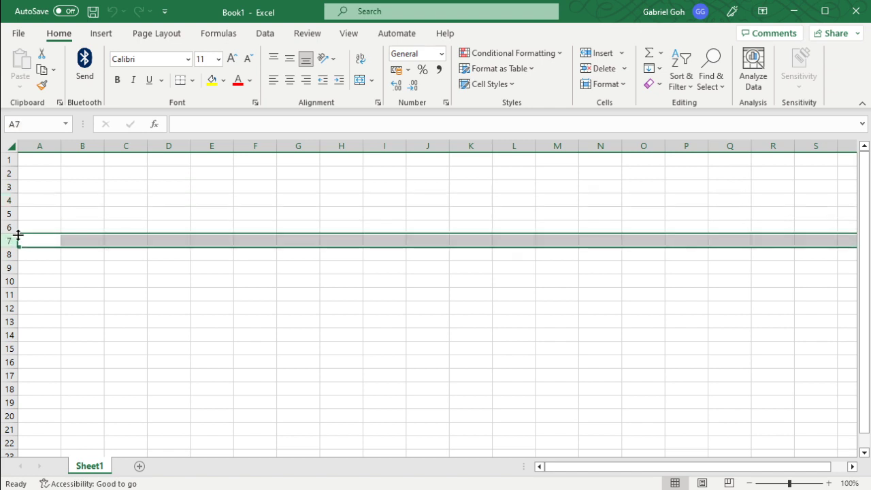
click(212, 143)
click(253, 144)
click(309, 143)
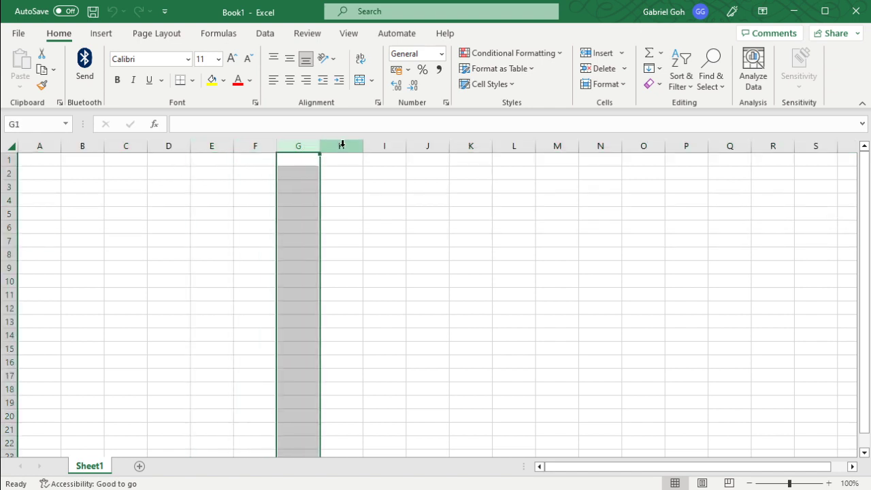
click(340, 143)
click(386, 144)
click(436, 144)
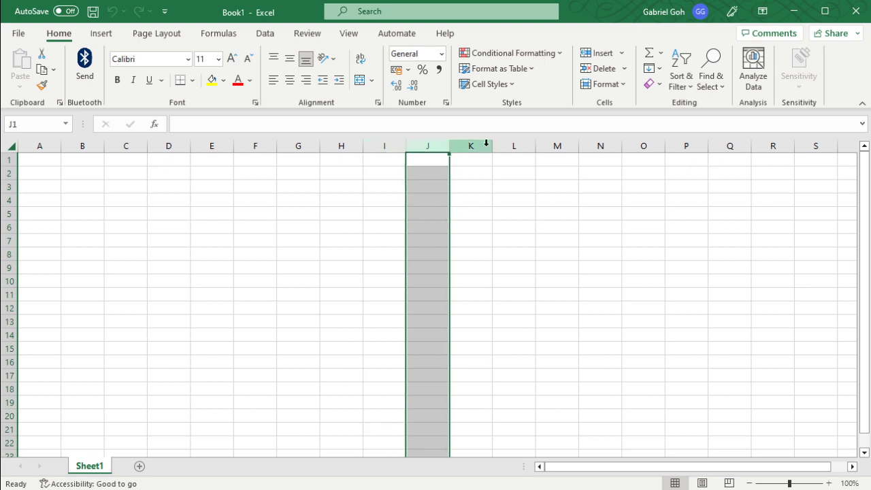
click(480, 144)
click(513, 144)
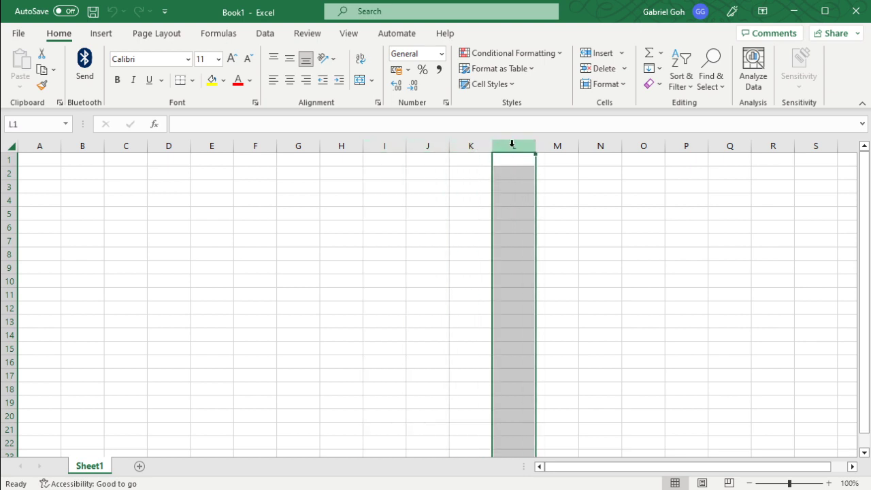
click(395, 253)
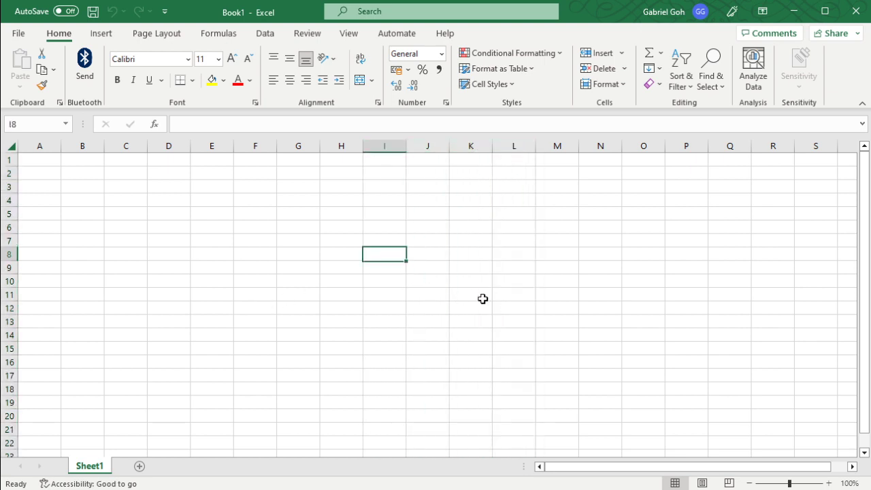
click(563, 363)
click(383, 346)
click(305, 233)
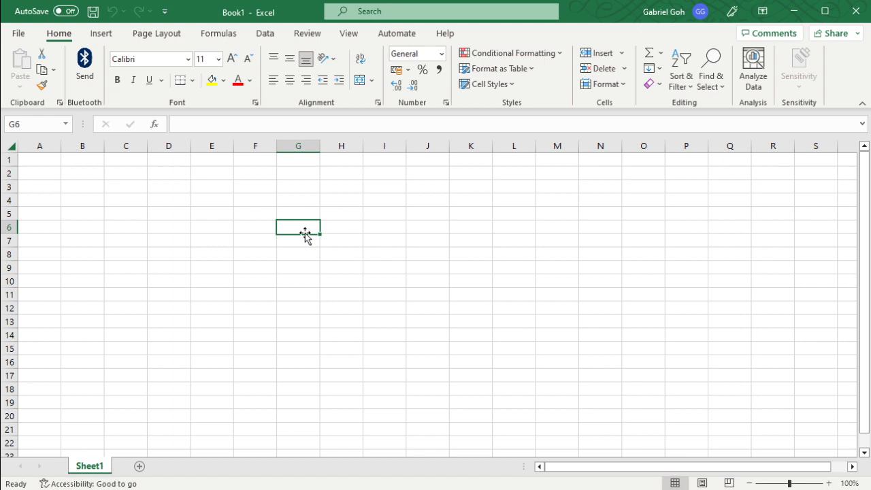
Step: Enter sdavfsaevtwqe in cell F10, sdabgsadvascqcwe in F11 and cqweceqwrcqwc in F12
click(237, 279)
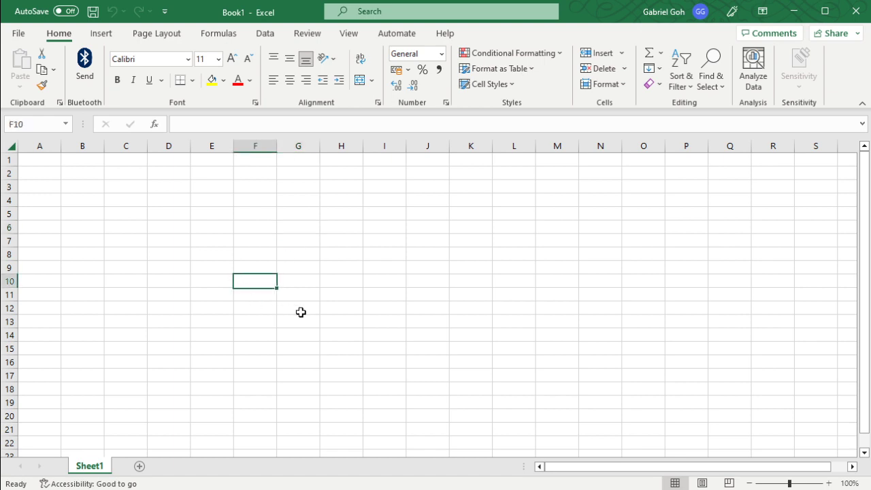
text(sdavfsaevtwqe)
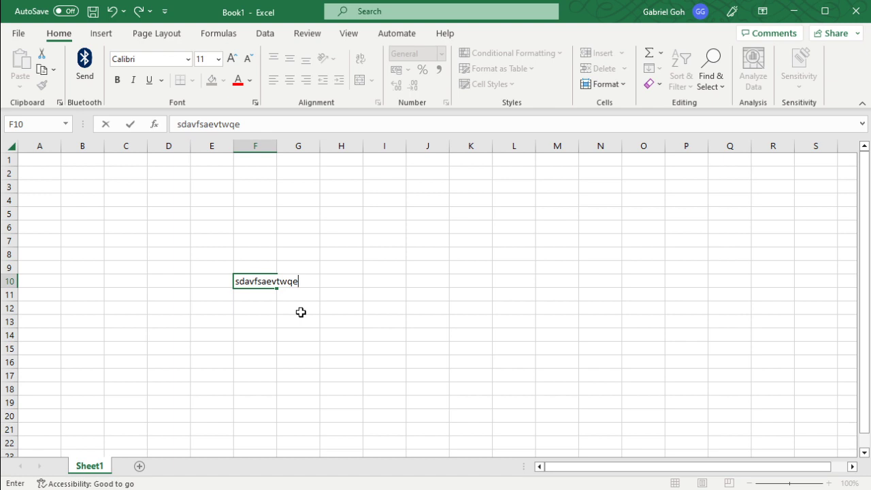
key(Return)
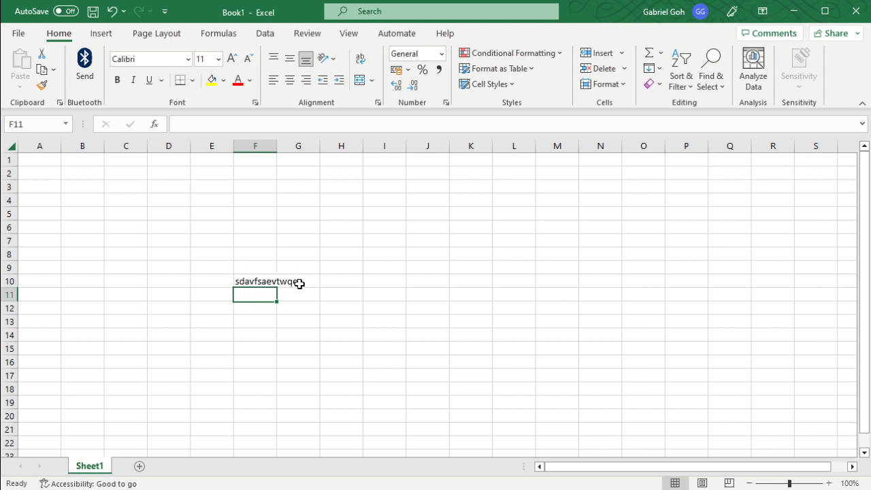
text(sdabgsadvascqcwe)
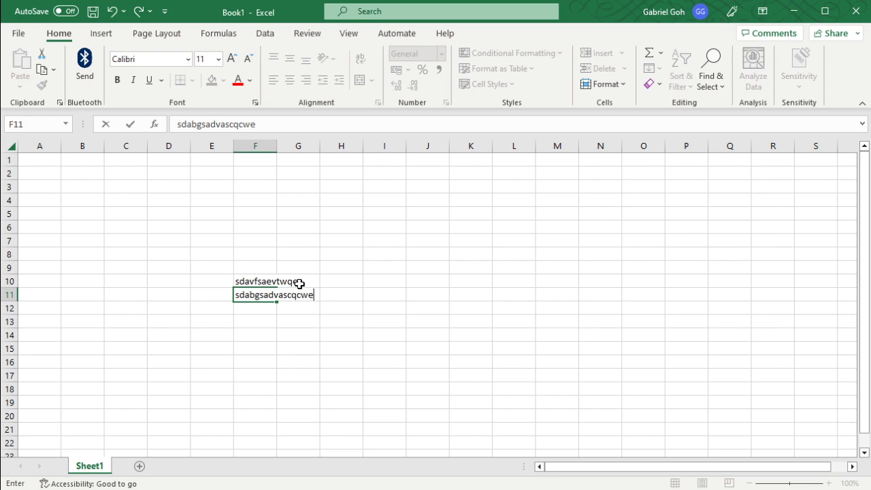
key(Return)
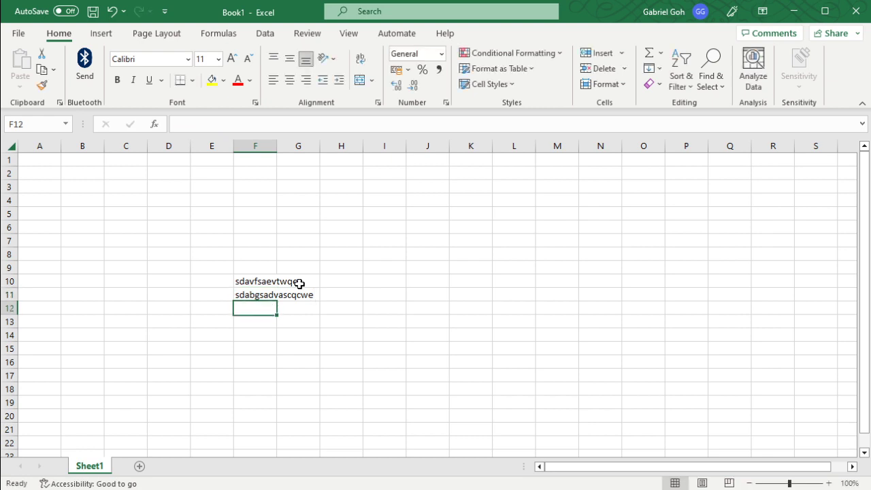
text(cqweceqwrcqwc)
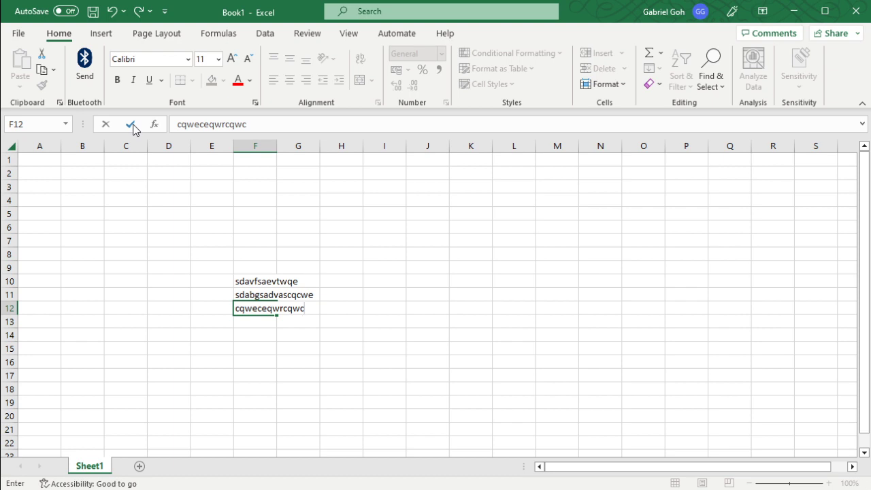
click(132, 125)
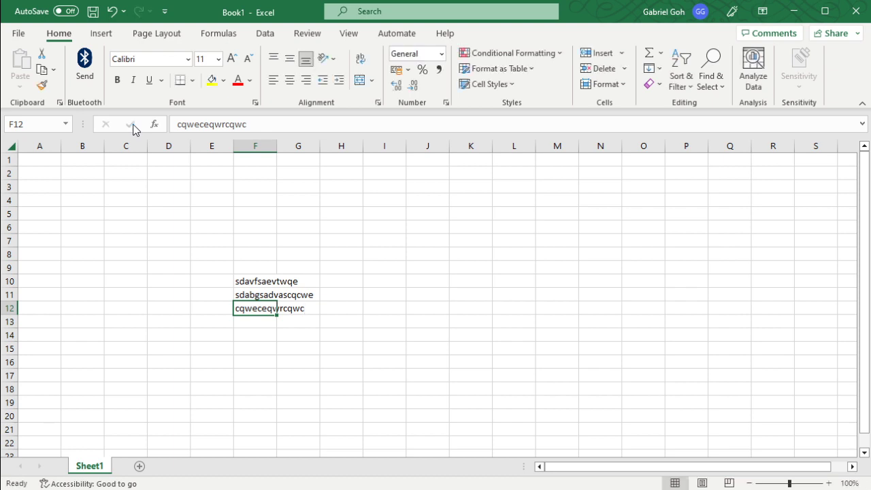
Step: Enter caywgcboawegb in cell J10 and vwieuvghchwepaicuhnwpuhc in the adjacent cell K10
click(444, 279)
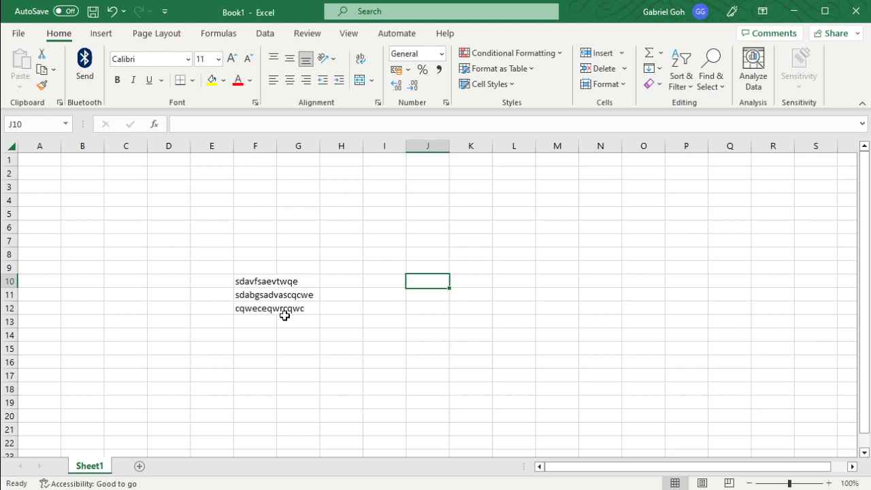
text(caywgcboawegb)
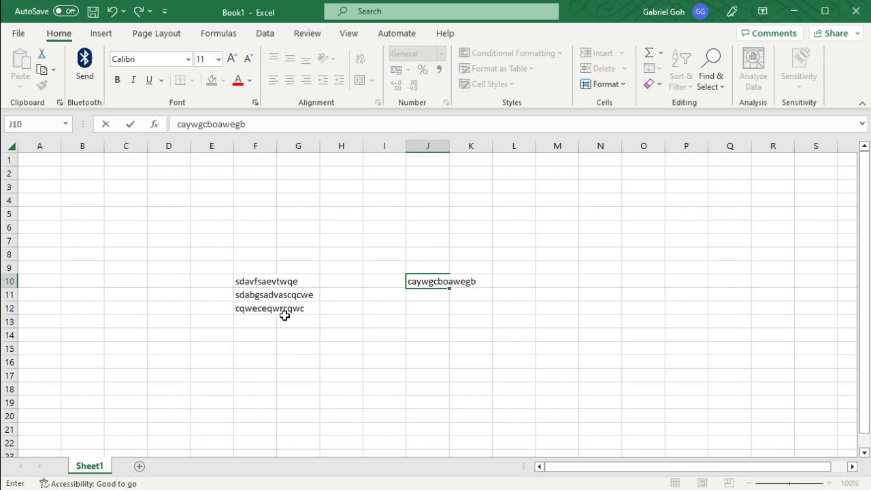
key(Tab)
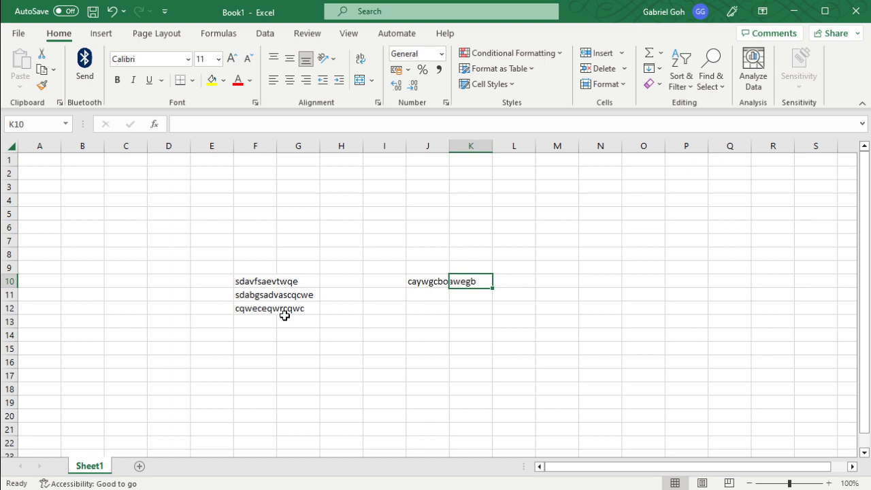
text(vwieuvghchwepaicuhnwpuhc)
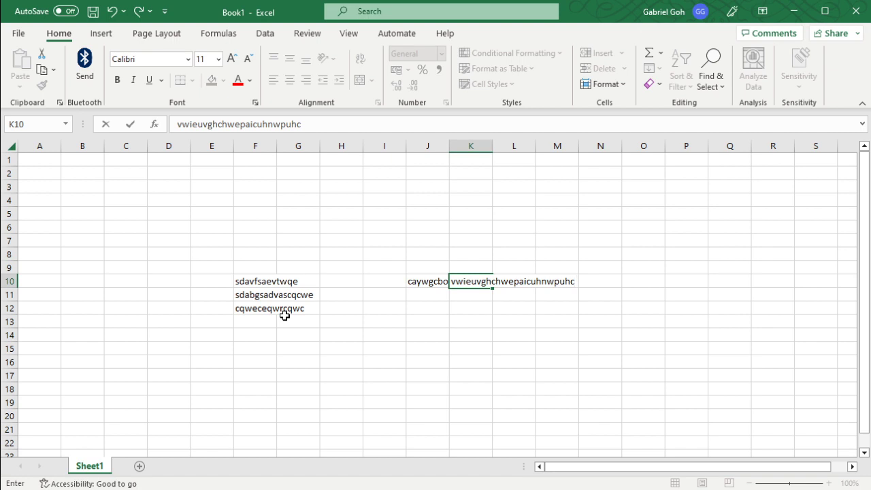
key(Up)
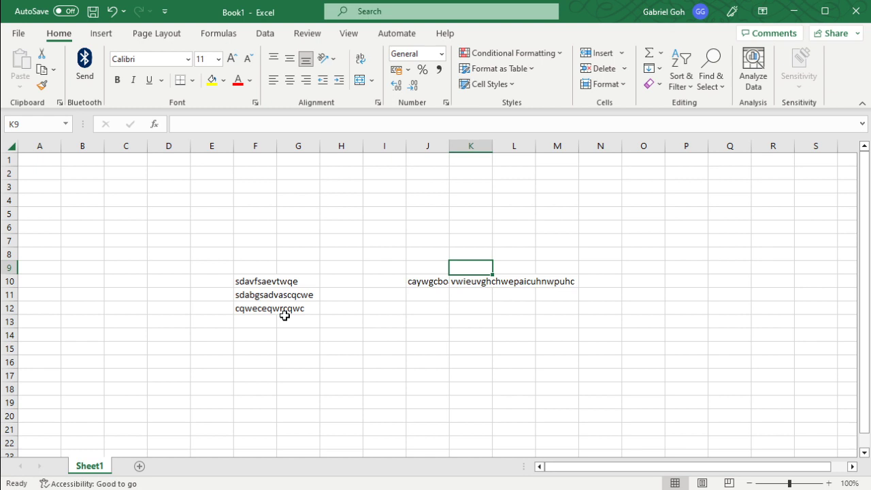
Step: Start overwriting cell F10 with 132131654 and cancel the entry before committing it
click(263, 278)
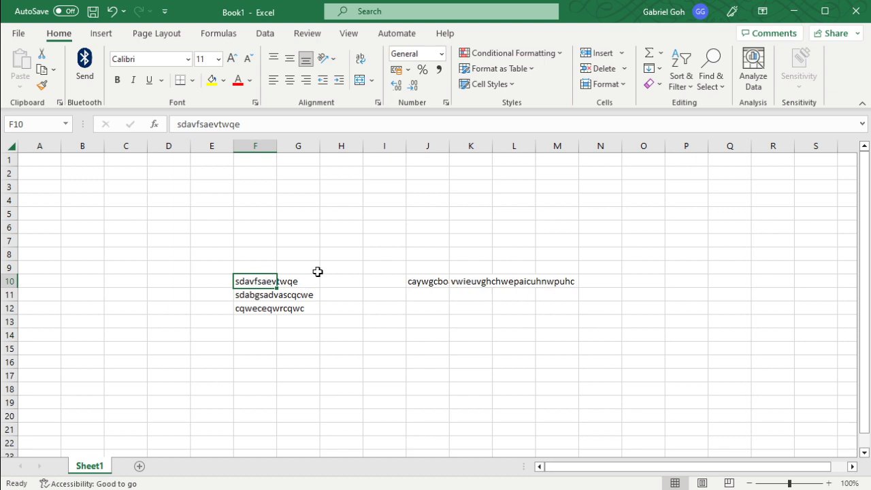
text(132131654)
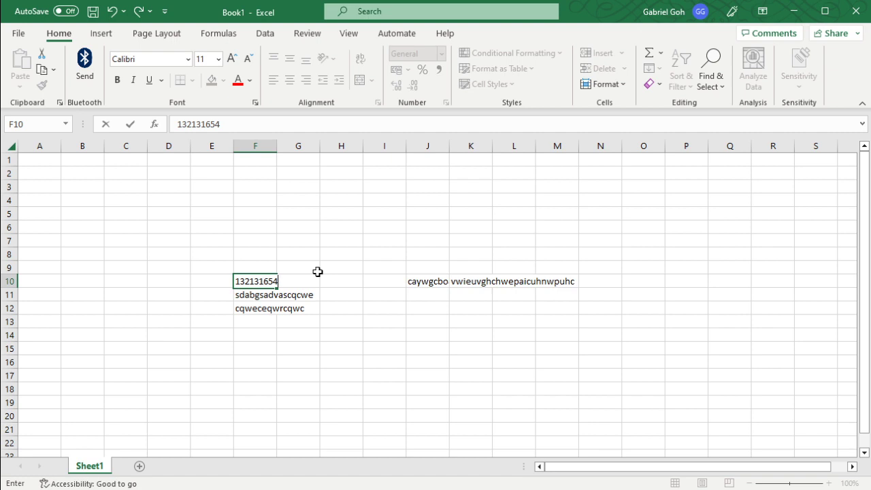
key(Escape)
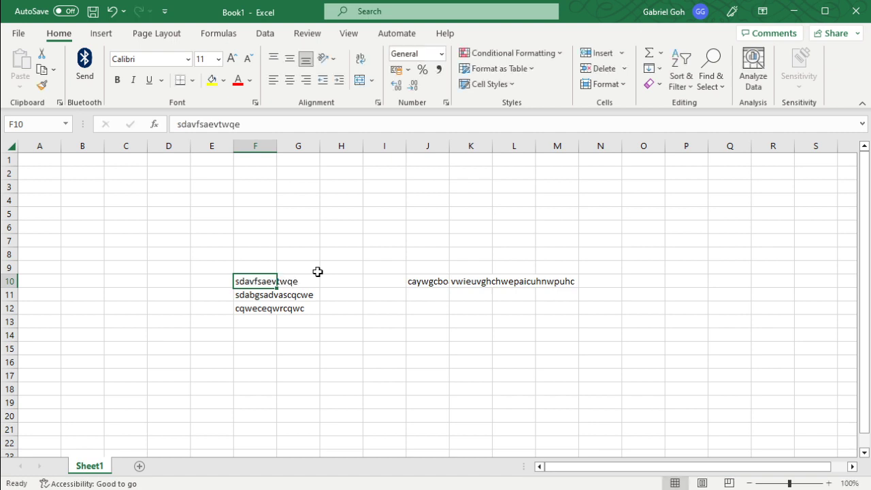
text(6816354167)
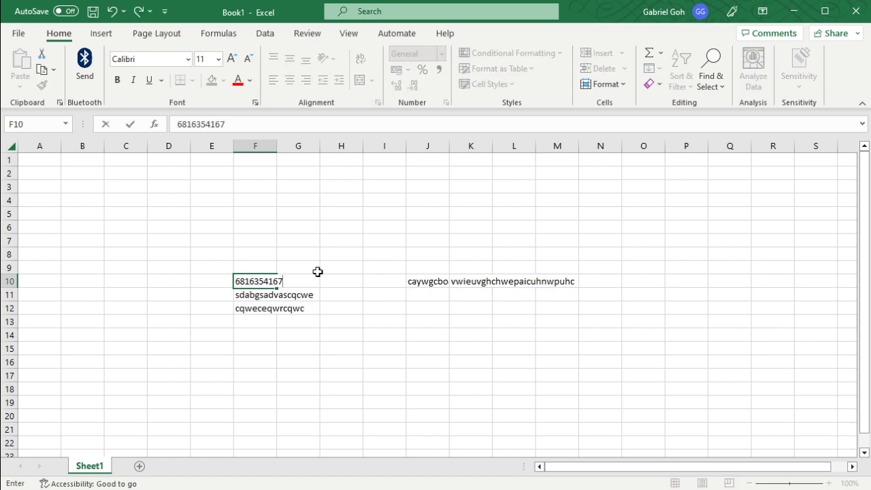
key(Return)
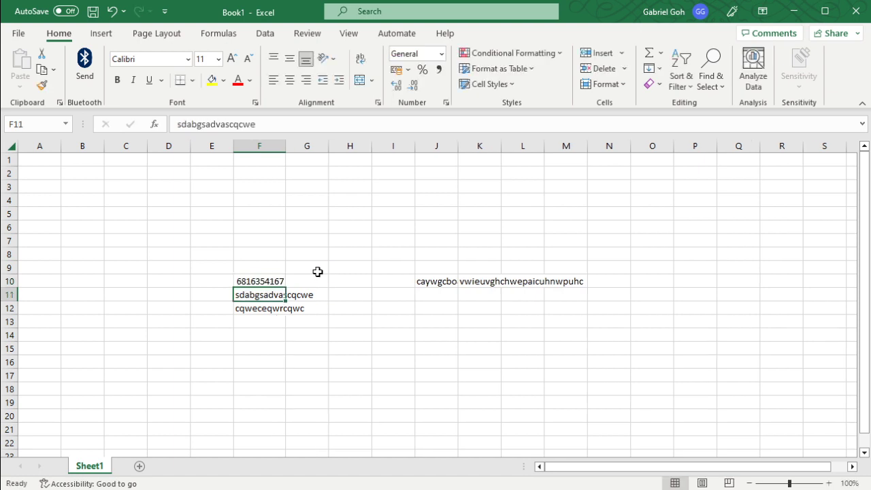
key(Up)
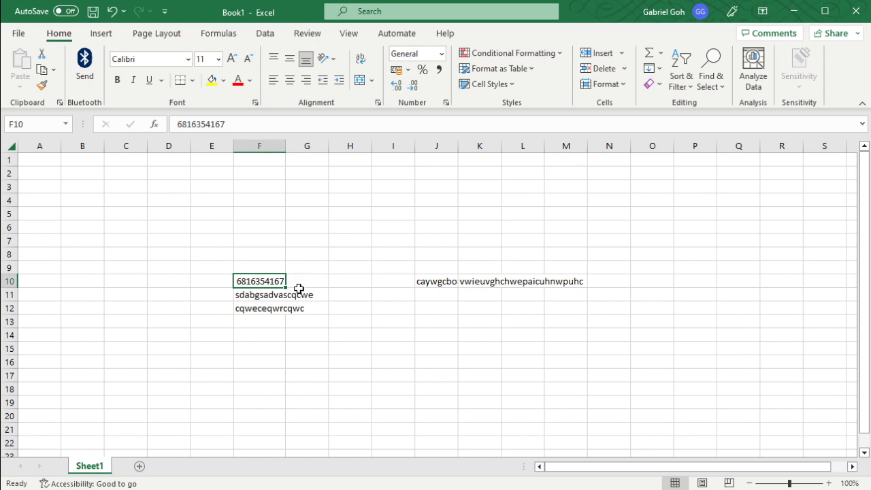
click(116, 12)
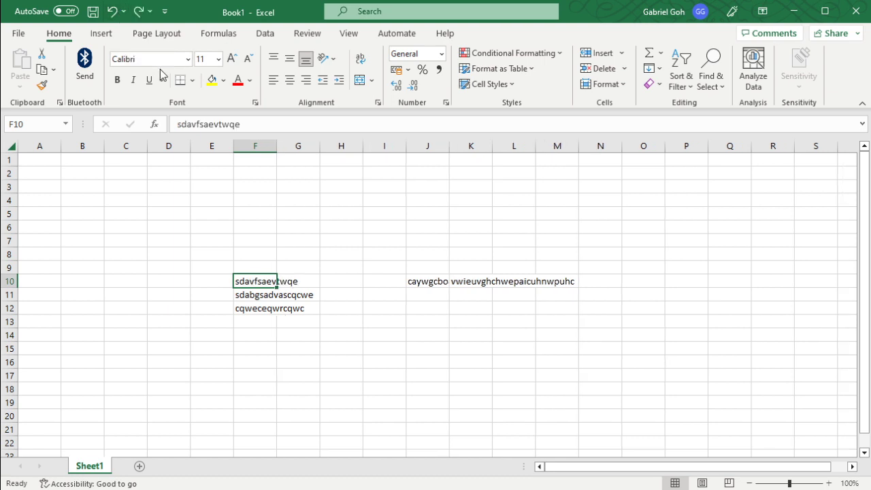
Step: Replace the text in cell F10 with 15413546, reselect the cell and undo the replacement
text(15413546)
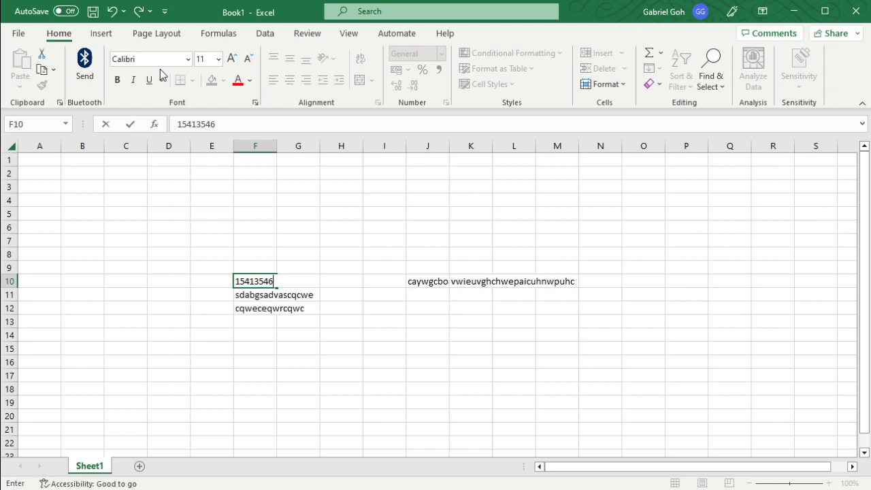
key(Return)
key(Up)
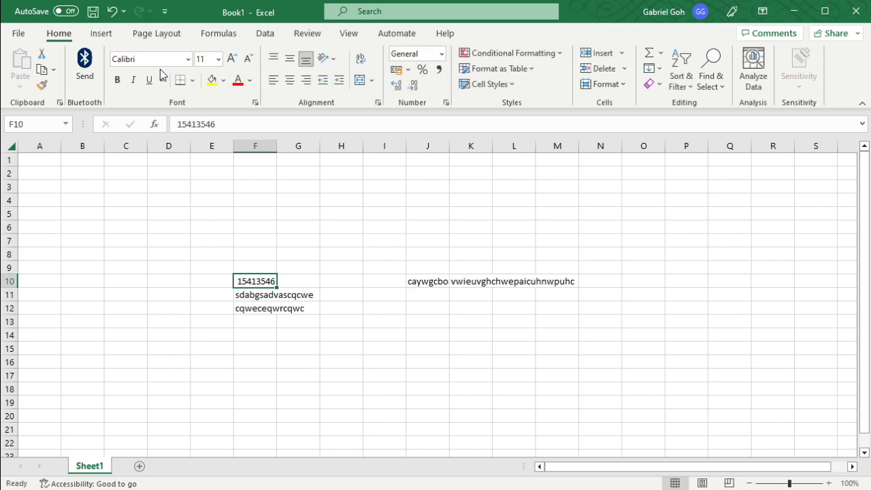
key(ctrl+z)
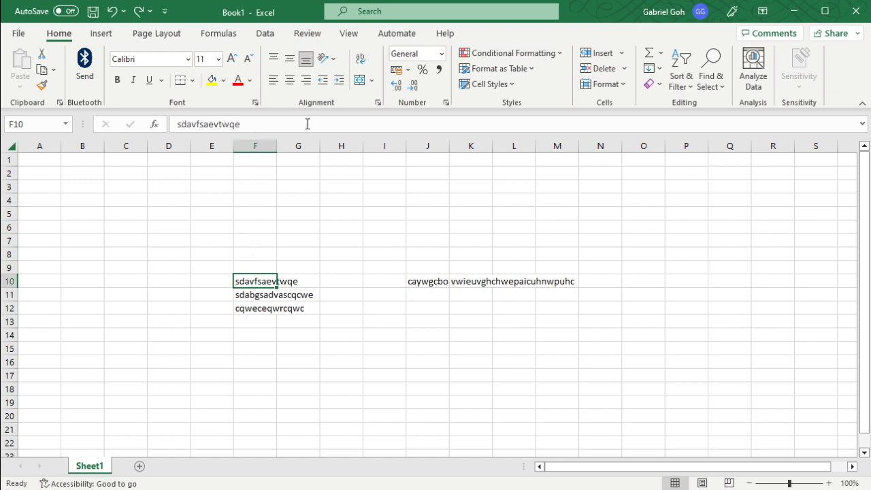
Step: Insert 123371525 after sdavfsa within the existing text of cell F10
click(209, 124)
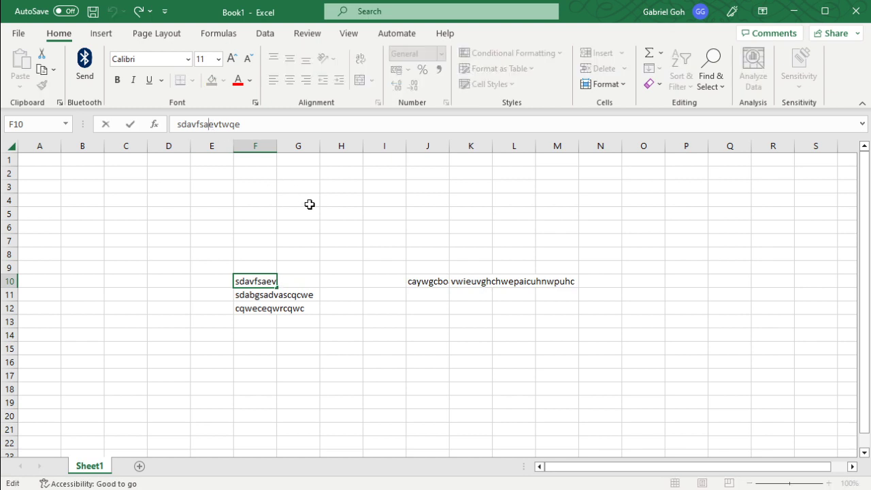
text(123371525)
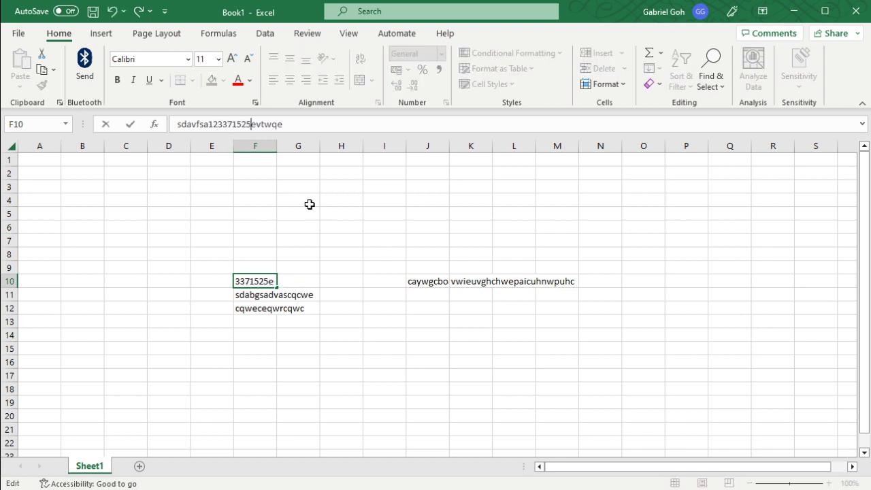
key(Return)
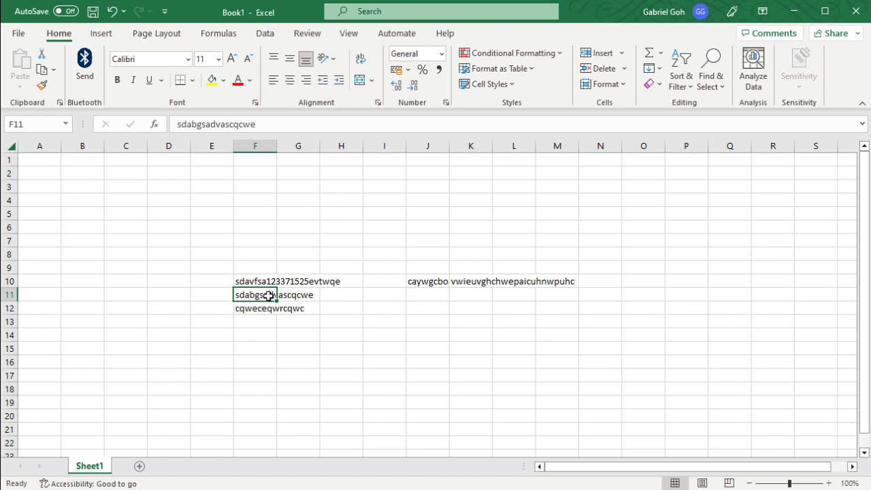
Step: Edit the text of cell F11 in place so that it reads sdabgs5522ascqcwe
double_click(270, 296)
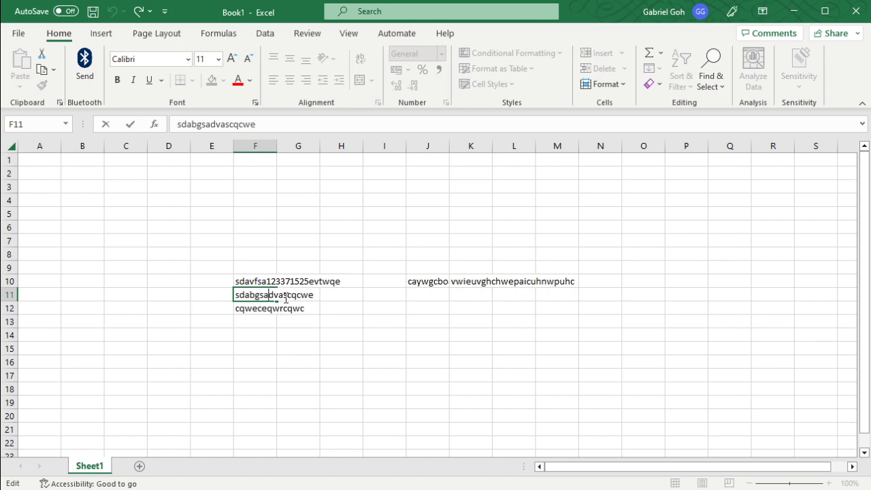
key(Right)
text(45528)
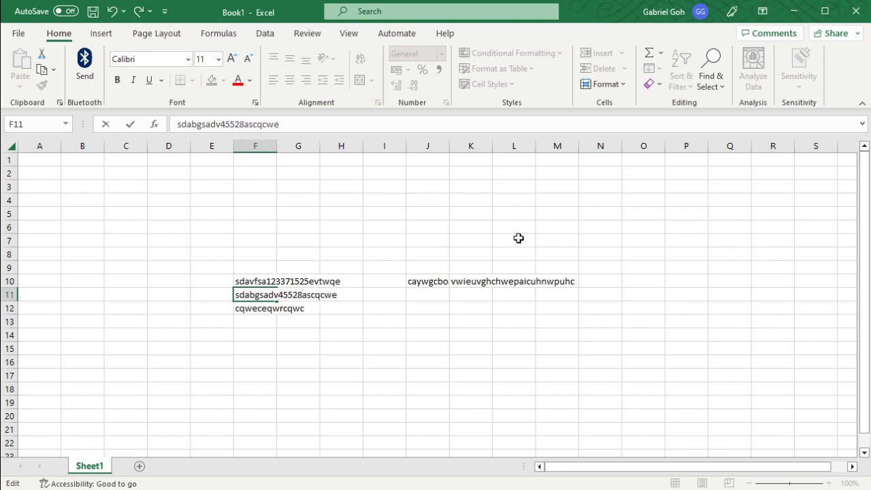
text(5428)
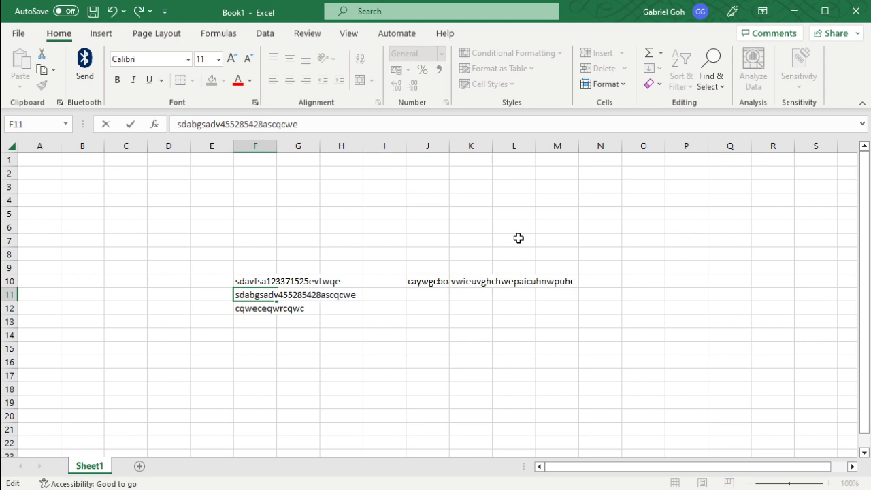
key(BackSpace)
key(BackSpace)
key(BackSpace)
key(BackSpace)
key(BackSpace)
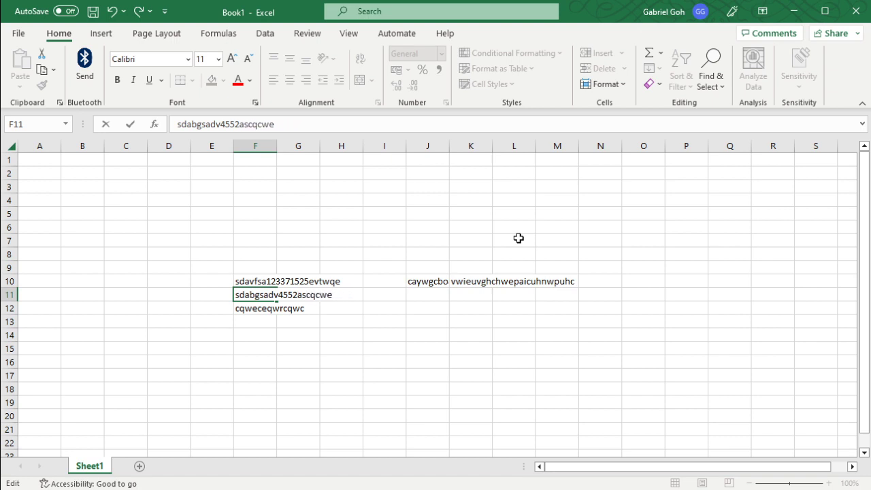
key(BackSpace)
key(BackSpace)
key(BackSpace)
key(BackSpace)
key(BackSpace)
key(BackSpace)
key(BackSpace)
text(55)
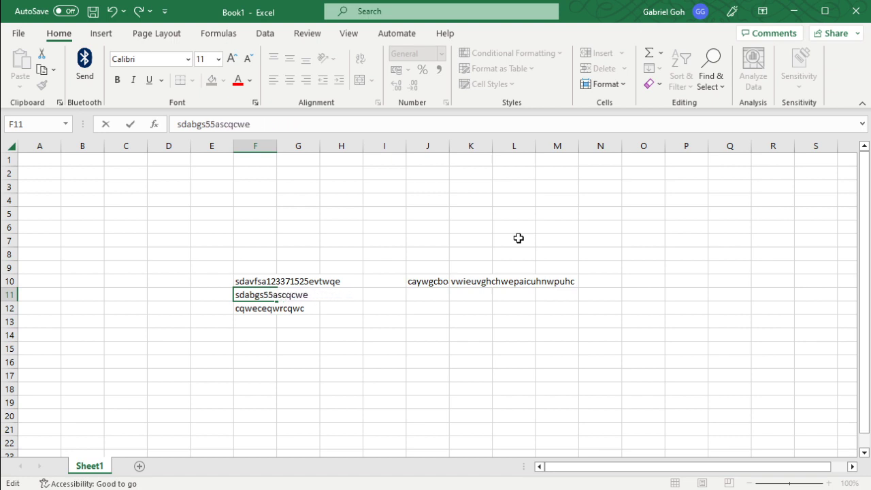
text(22)
key(Return)
Step: Enter 123456 in the empty cell H6
click(333, 227)
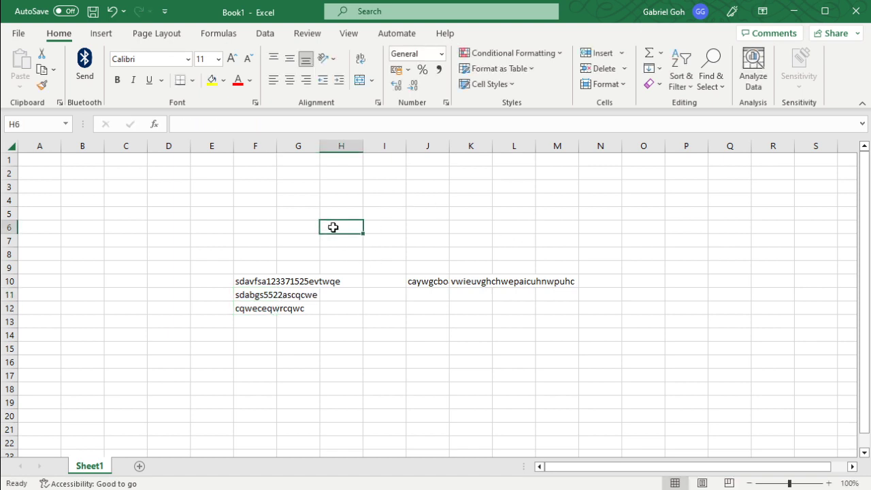
click(313, 128)
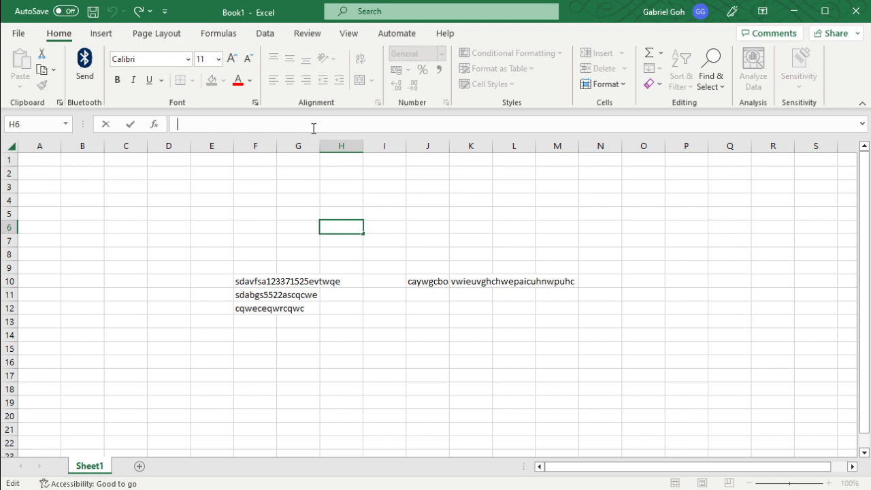
text(123456)
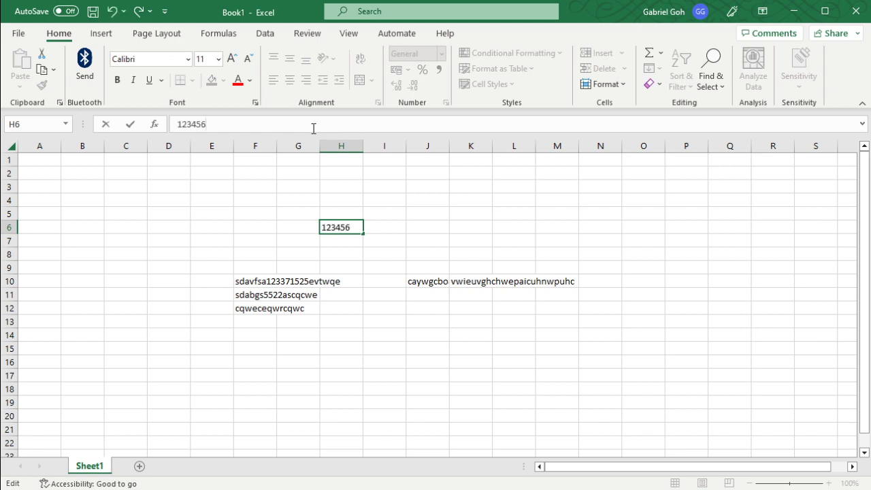
key(Return)
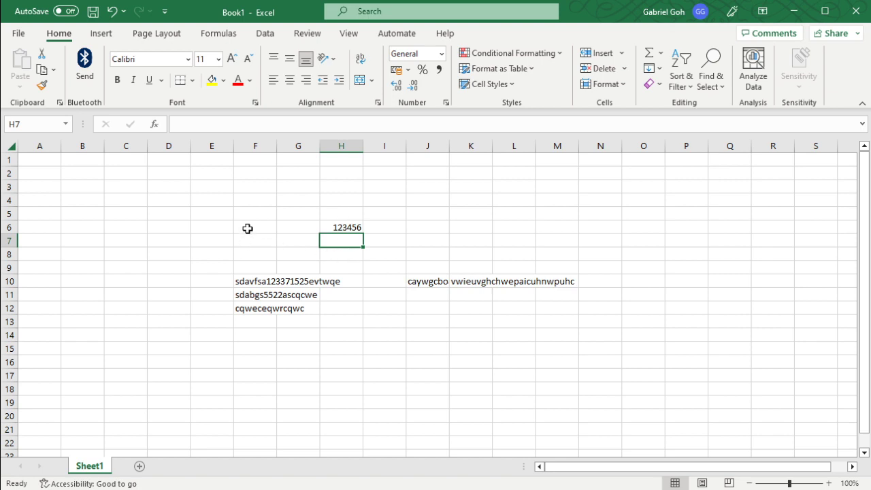
Step: Clear the contents of the range F10:F12 and of cell J10
drag(254, 283, 255, 307)
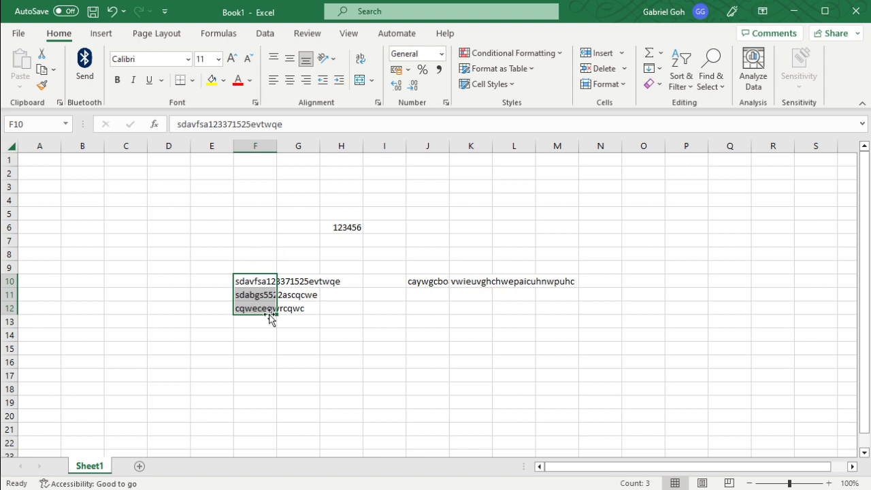
drag(270, 315, 270, 317)
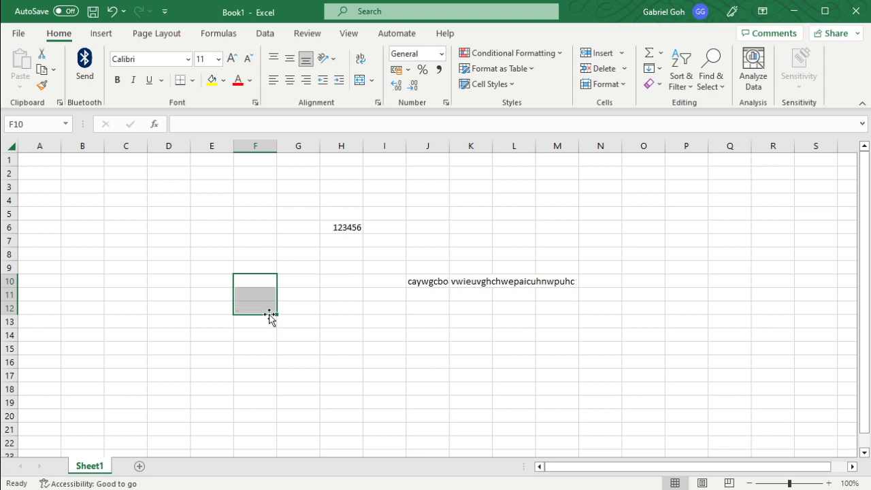
click(431, 283)
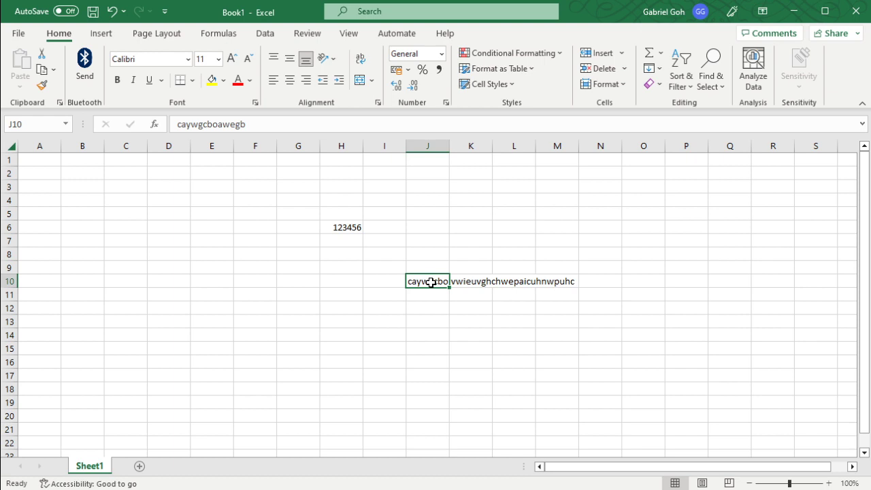
key(BackSpace)
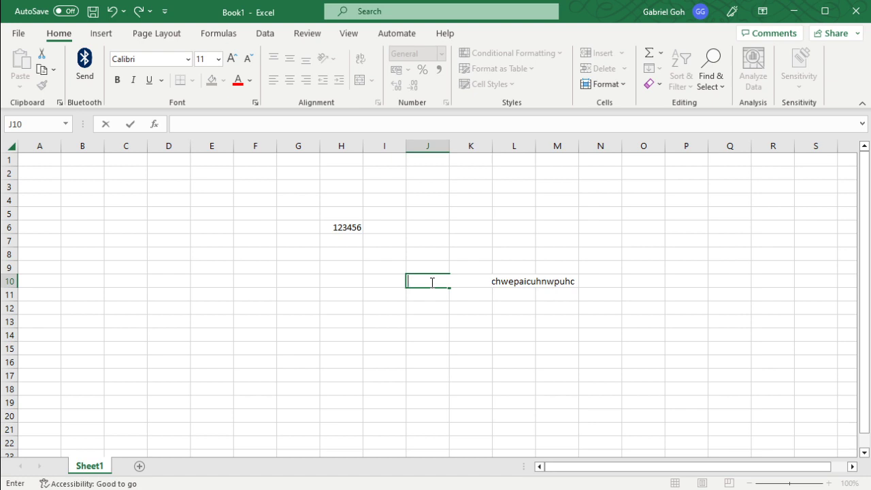
key(Return)
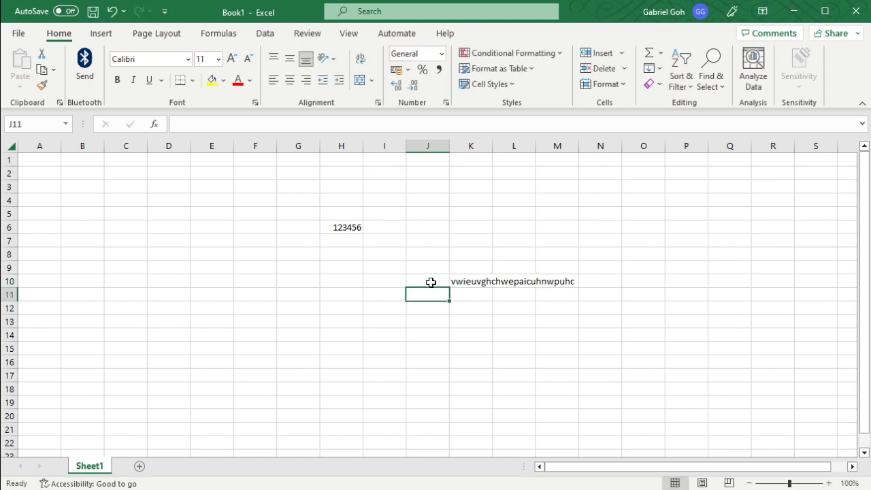
Step: Clear the remaining text from cell K10
key(Right)
key(Up)
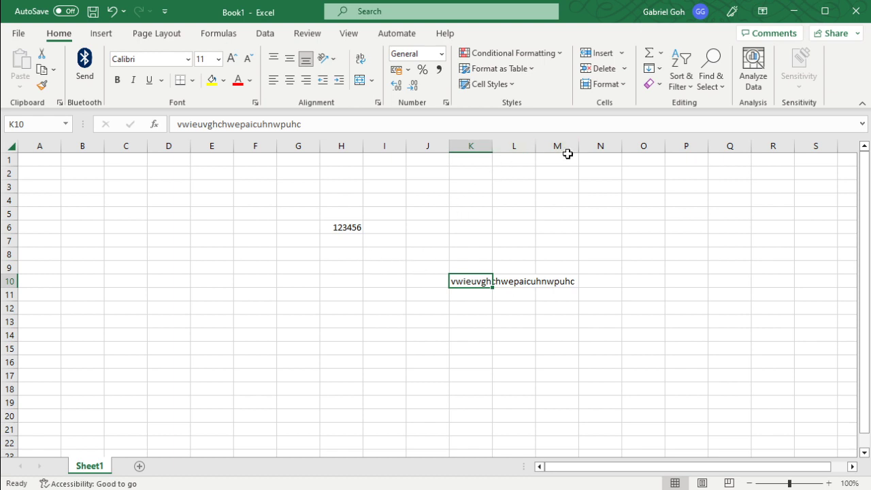
click(625, 84)
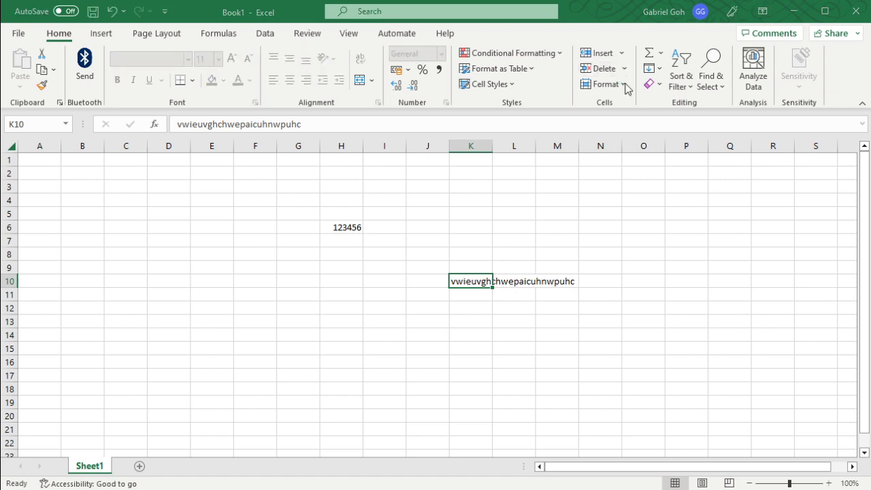
click(414, 432)
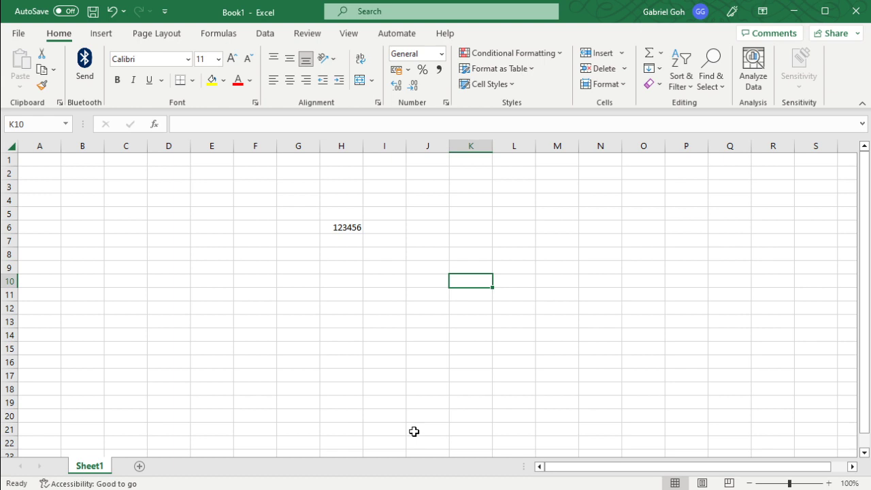
Step: Enter 12354 in cell I13 and commit it by selecting cell F6
click(366, 317)
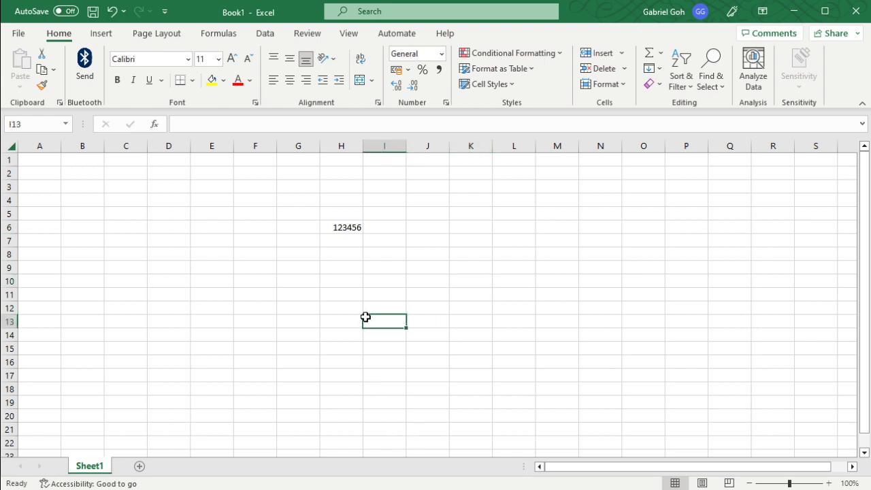
text(12354)
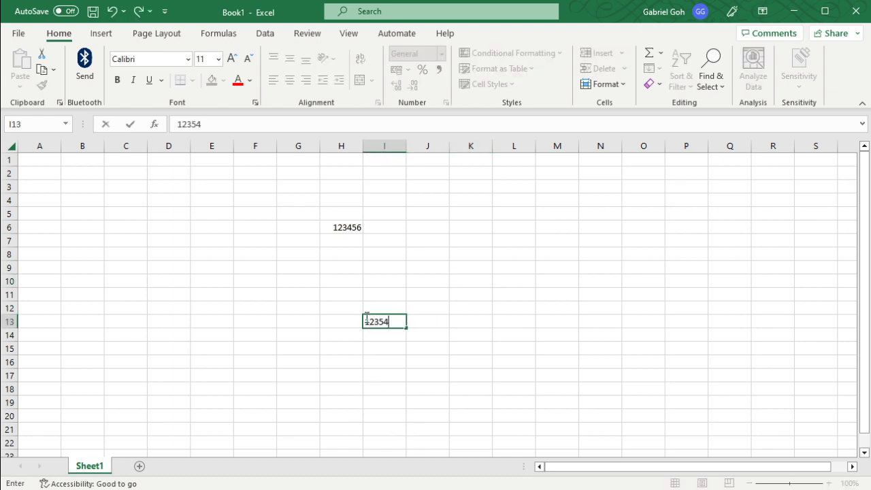
click(275, 231)
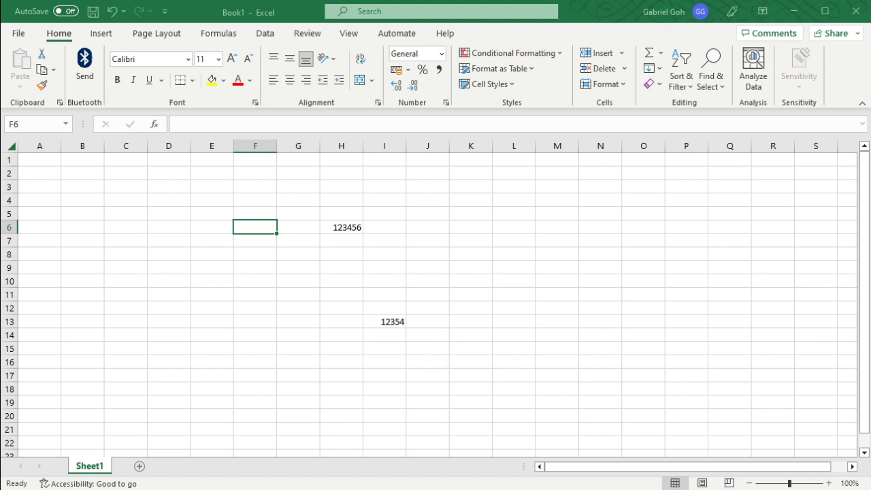
Step: Save the workbook to the Desktop folder as Book1 in Excel Workbook (*.xlsx) format
key(ctrl+s)
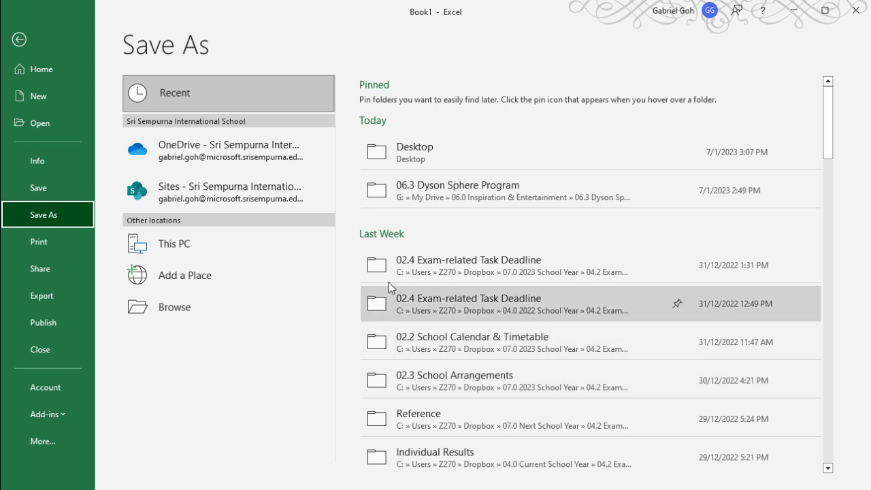
click(428, 150)
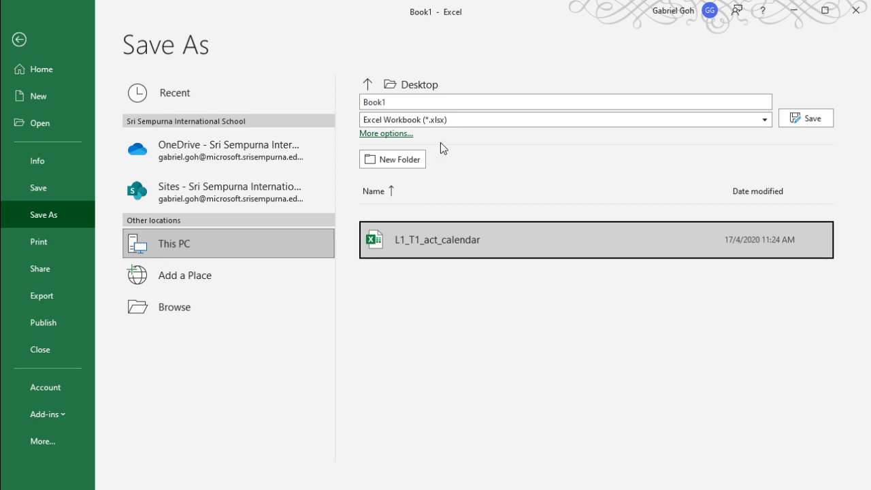
click(807, 120)
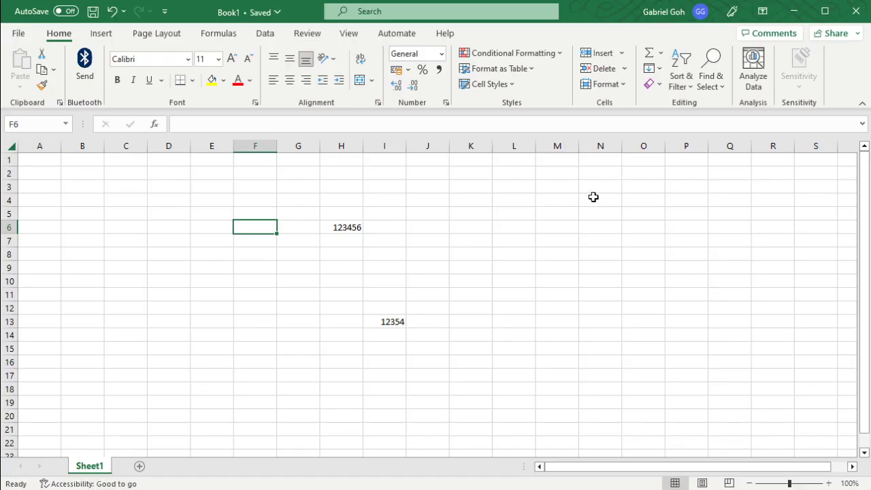
Step: View the Save As options, then save Book1 again under its existing name
click(17, 33)
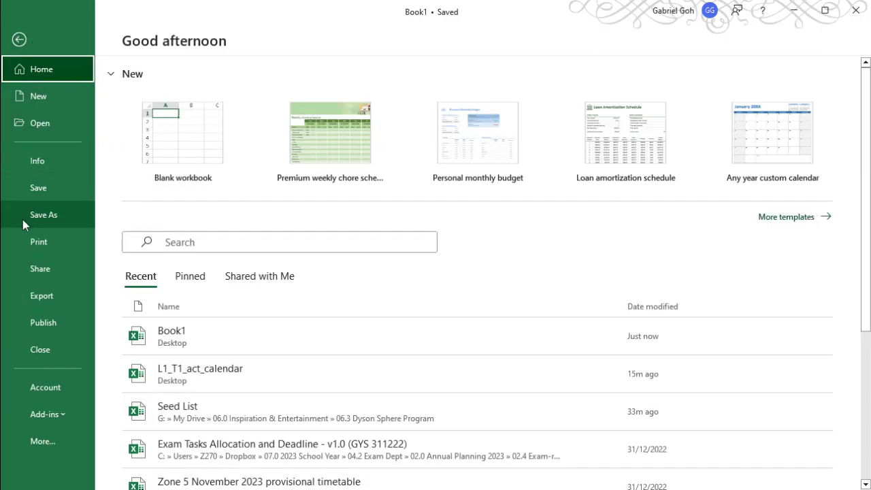
click(23, 219)
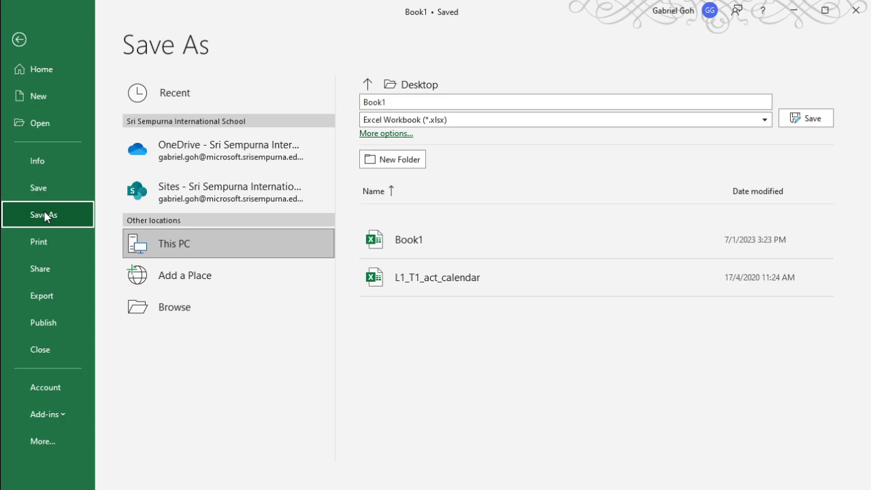
click(41, 188)
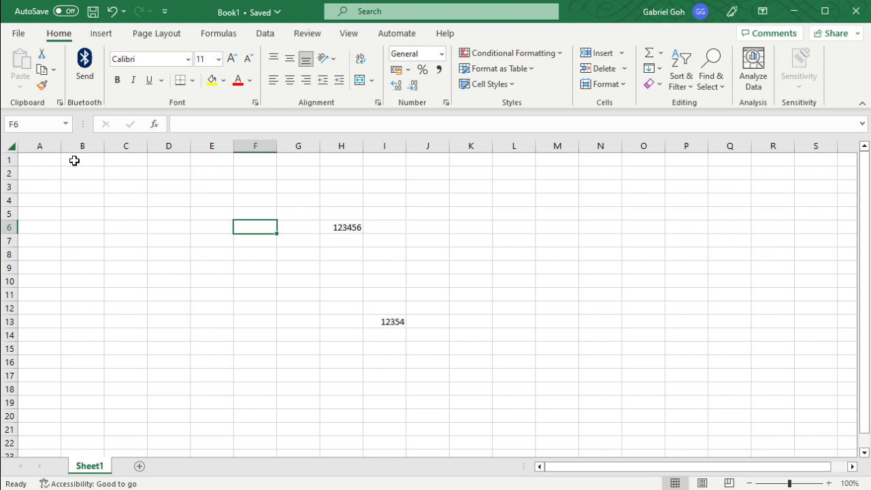
Step: Examine the Save As location and available file types, then return to the worksheet without saving a copy
click(21, 34)
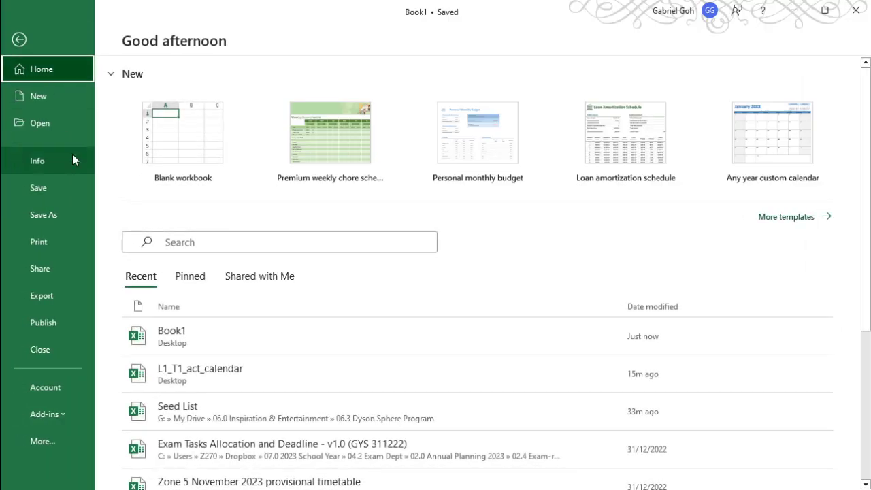
click(61, 219)
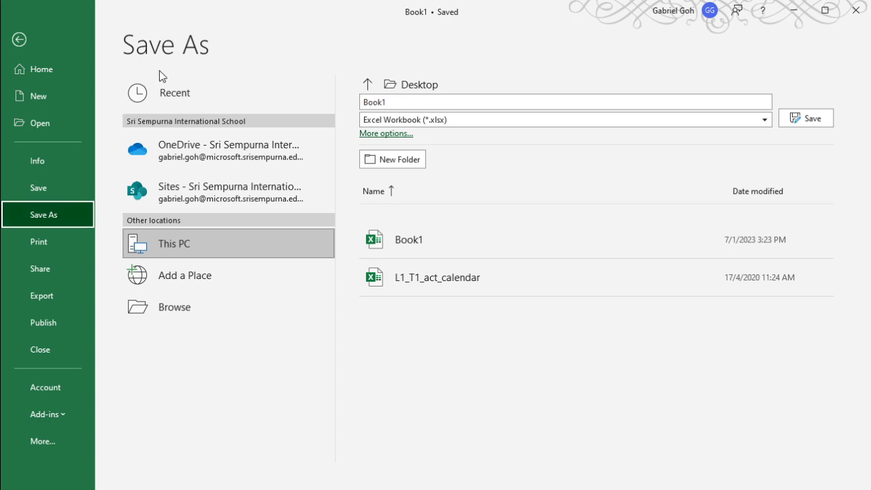
click(550, 121)
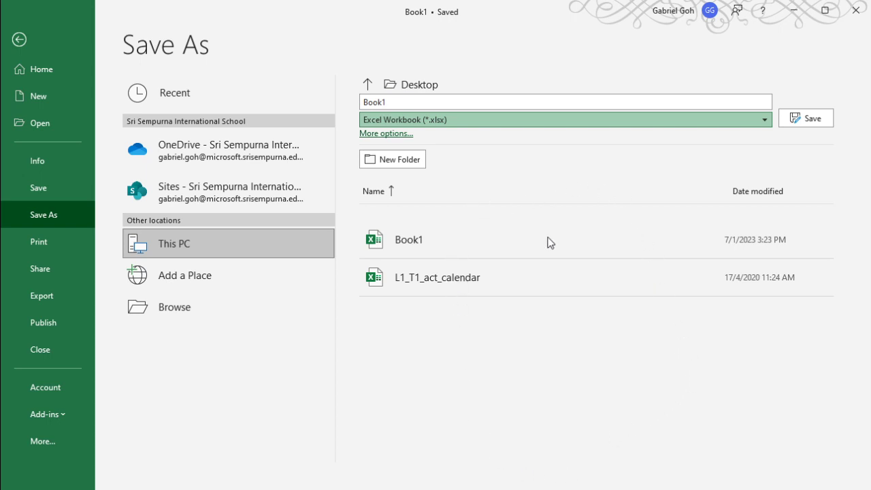
click(584, 75)
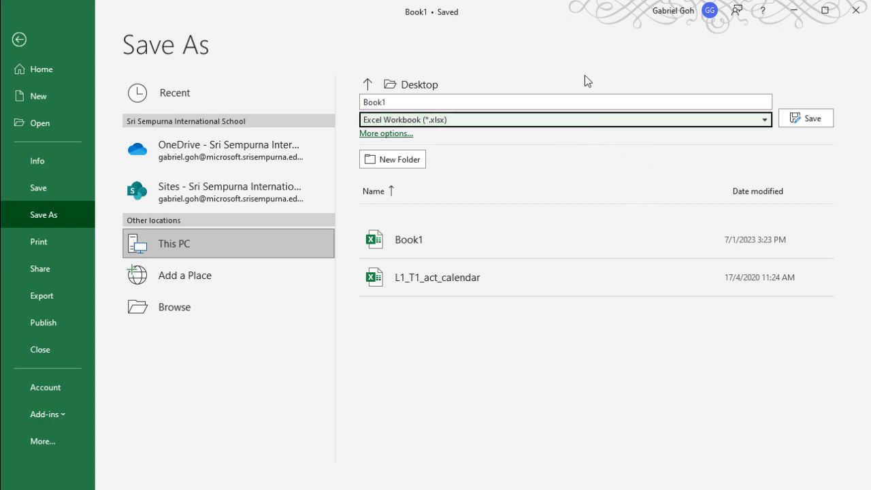
click(585, 79)
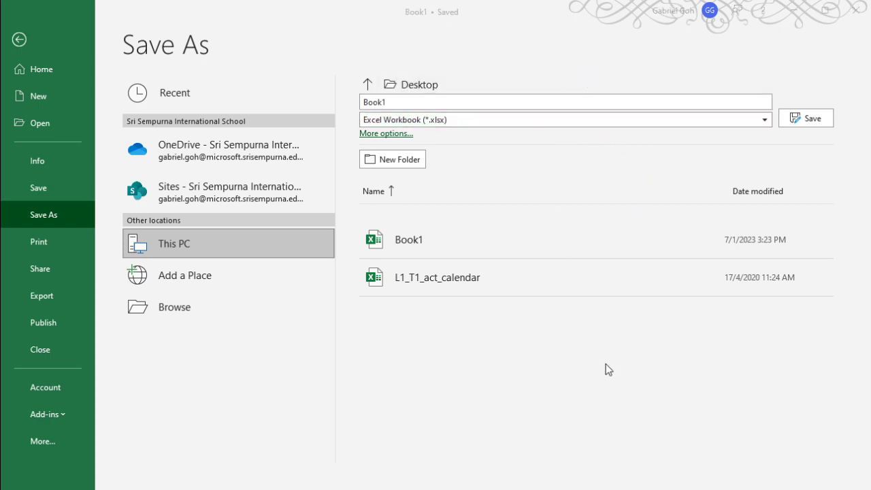
click(42, 47)
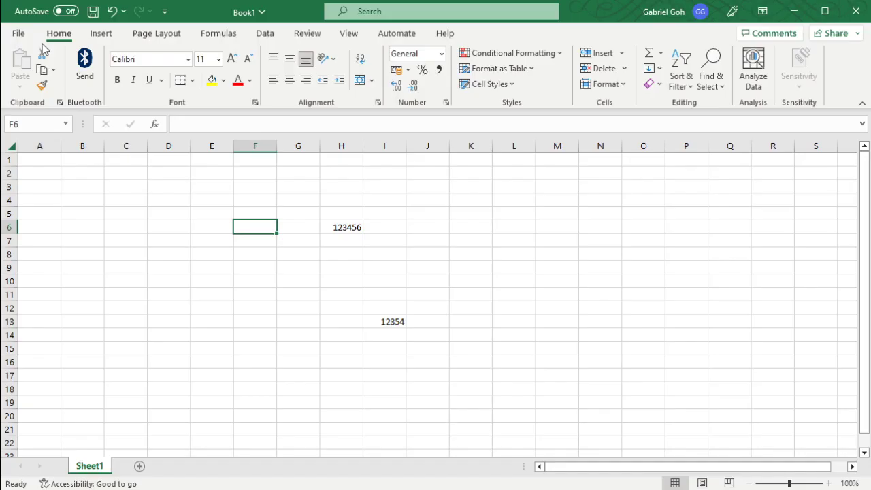
Step: Open the workbook's Info page and look through its protection, inspection, version history and properties sections
click(19, 34)
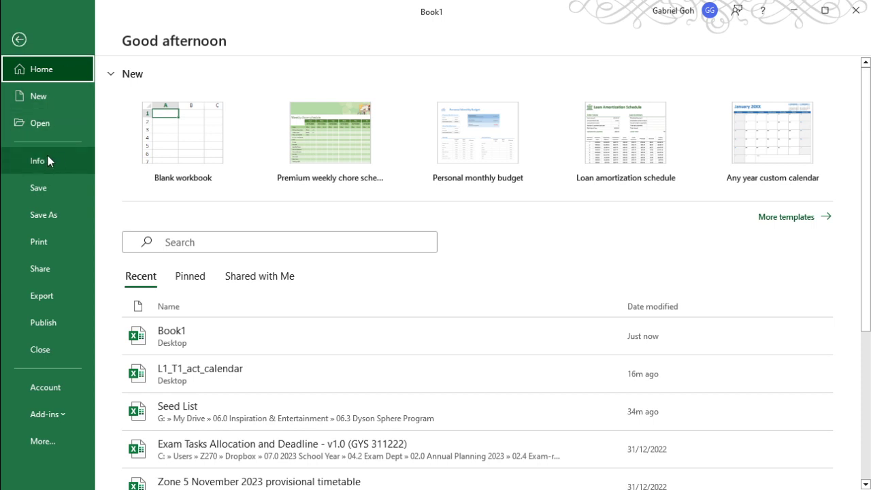
click(40, 42)
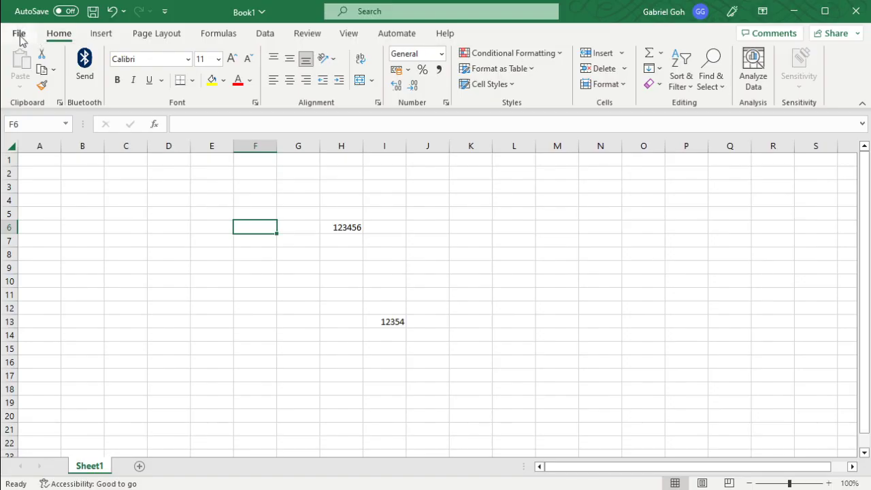
click(20, 36)
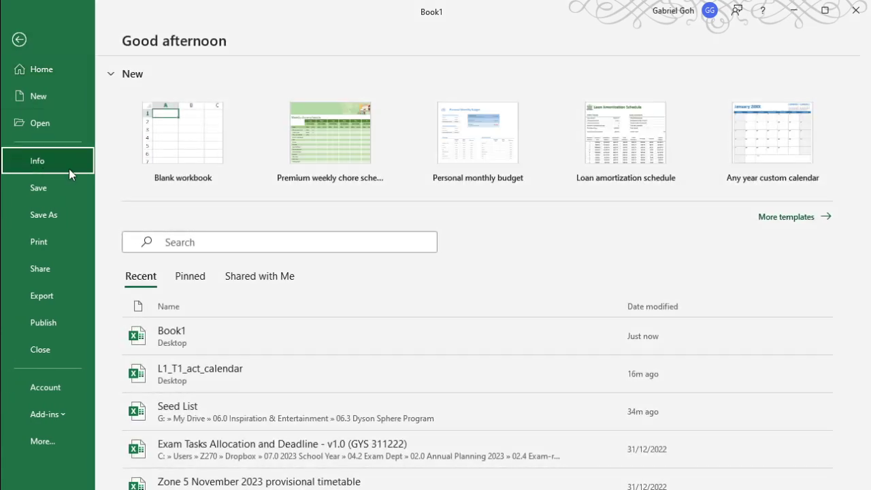
click(64, 167)
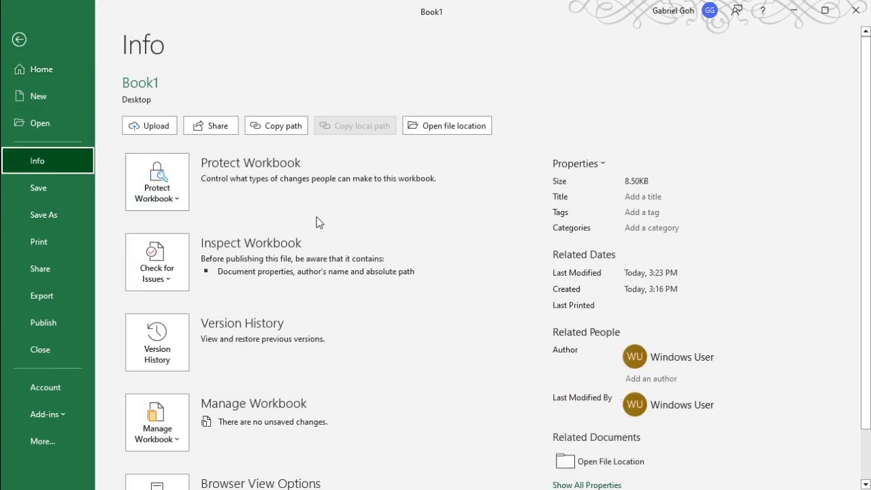
scroll(269, 227, down, 2)
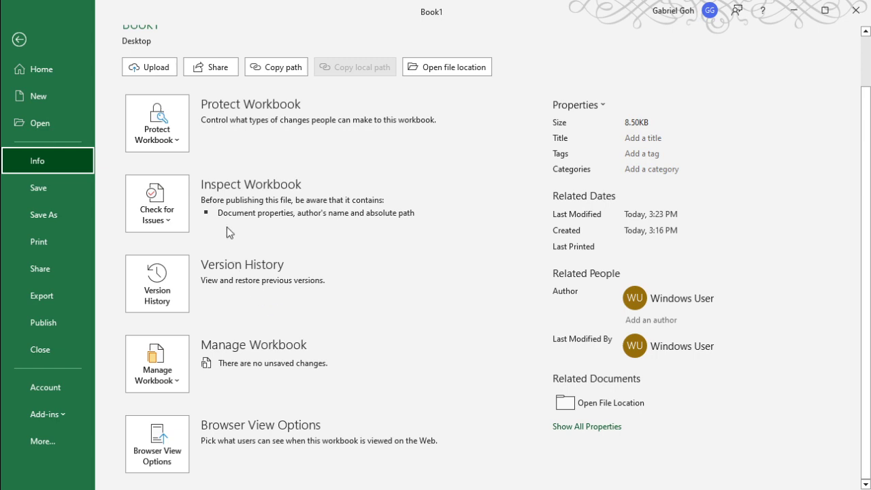